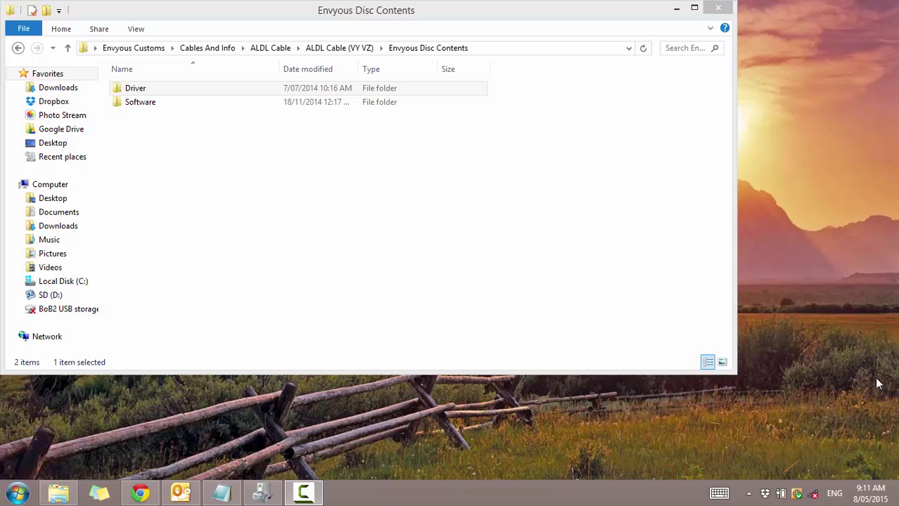
Open the Driver folder of the disc contents and the document "How to install an ALDL cable v1.pdf".
click(204, 98)
click(186, 92)
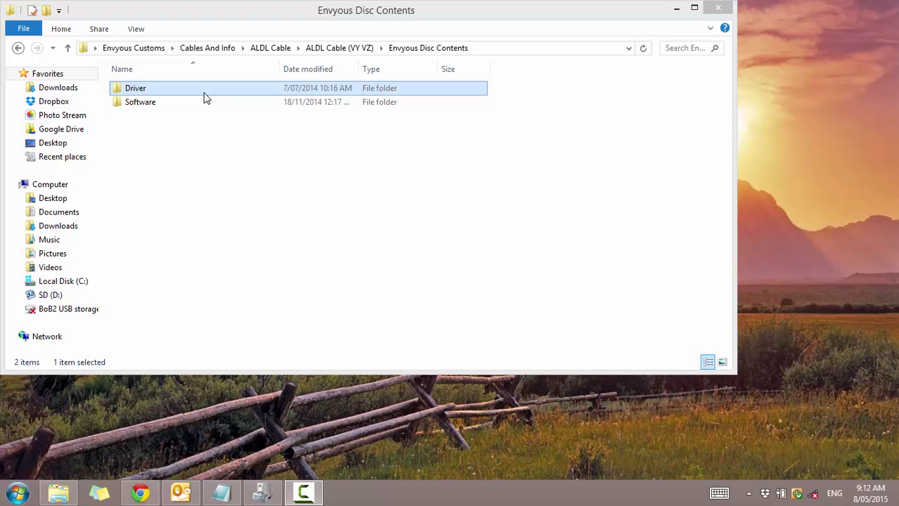
double_click(194, 91)
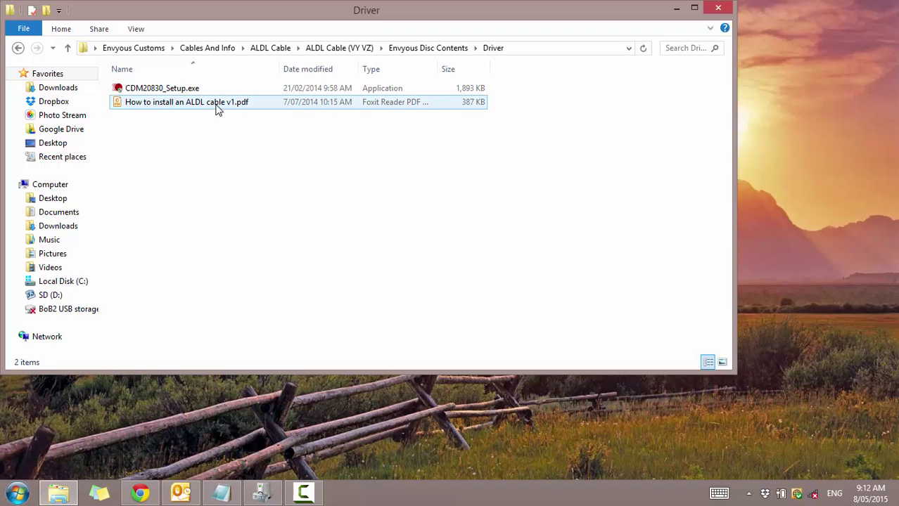
double_click(215, 105)
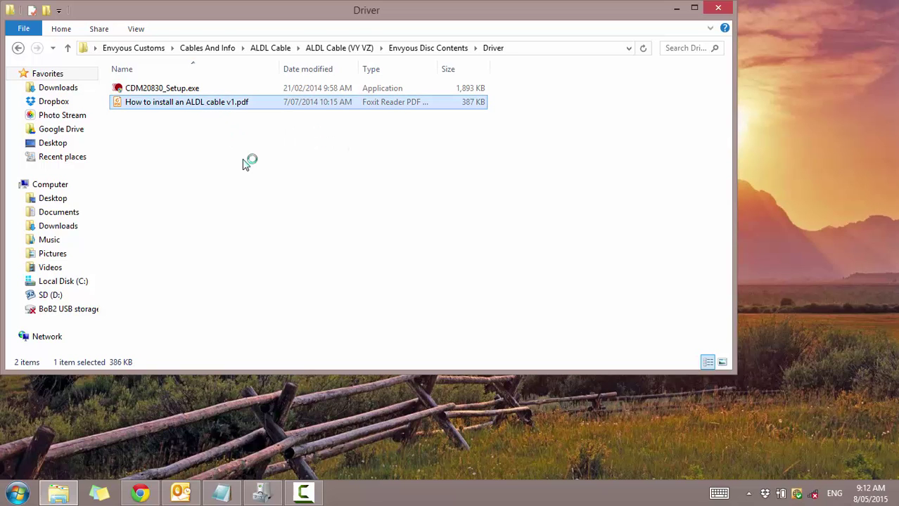
Read the guide's driver installation and COM port identification sections across its three pages, and minimize the document.
scroll(337, 232, up, 3)
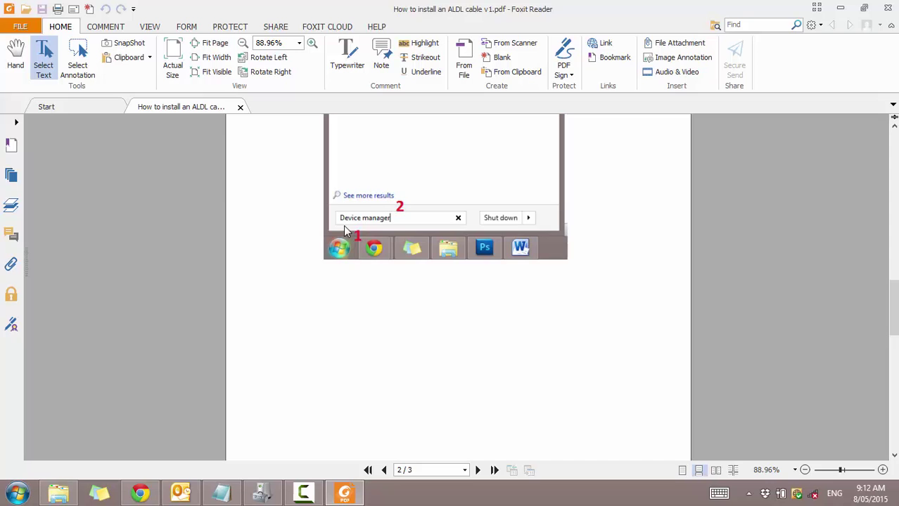
scroll(343, 220, up, 5)
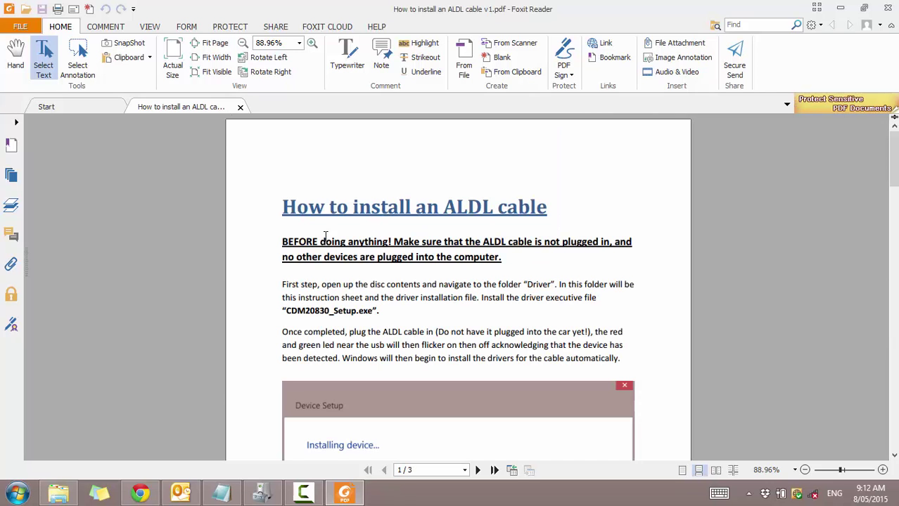
scroll(327, 236, down, 2)
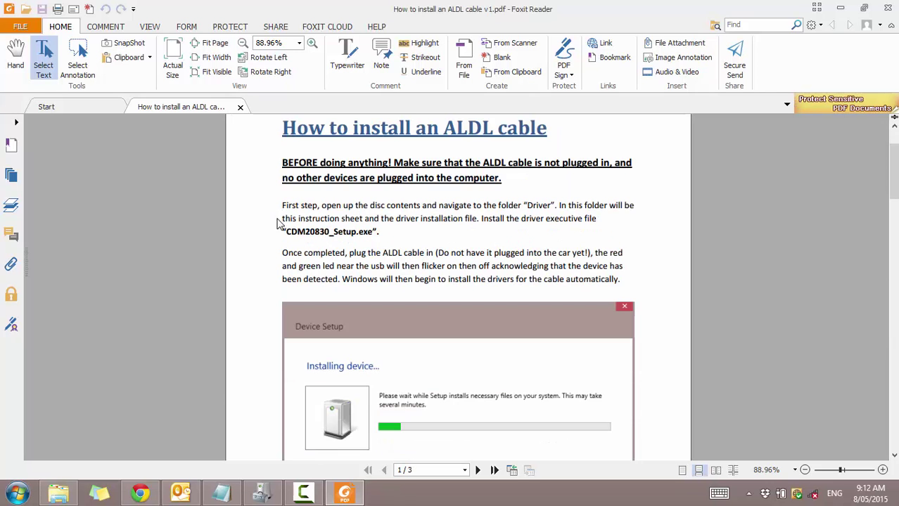
scroll(280, 224, down, 1)
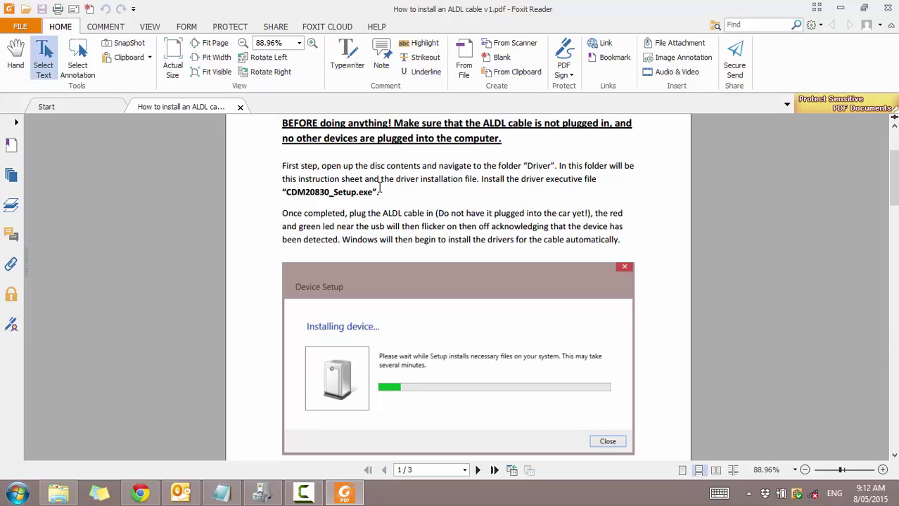
scroll(297, 223, down, 5)
scroll(297, 195, up, 3)
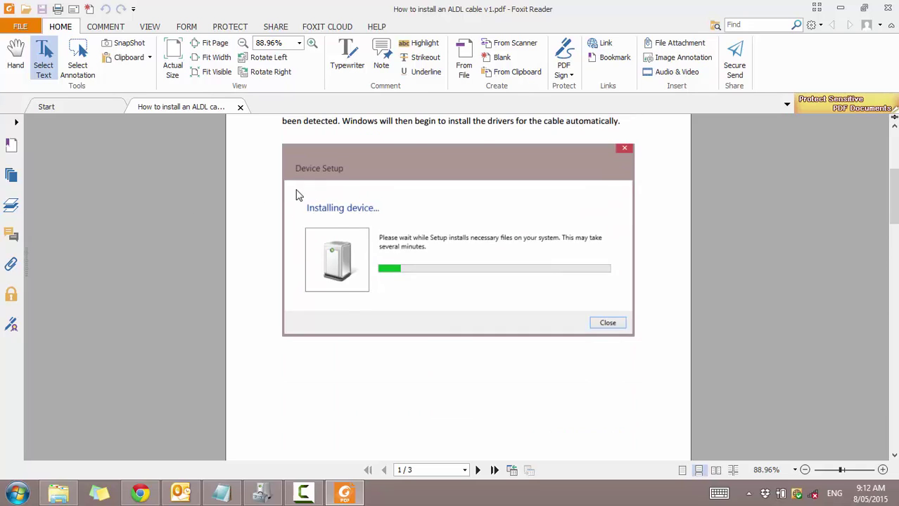
scroll(347, 207, down, 10)
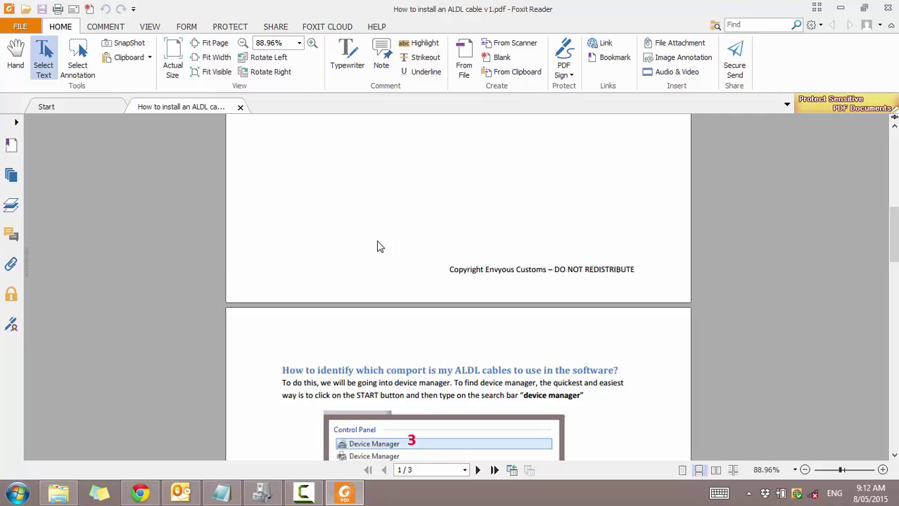
scroll(332, 266, down, 1)
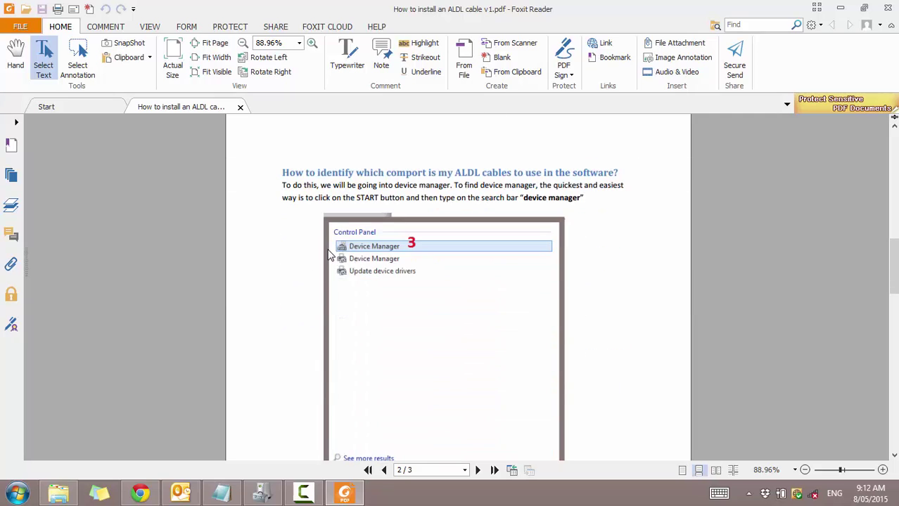
scroll(345, 211, up, 10)
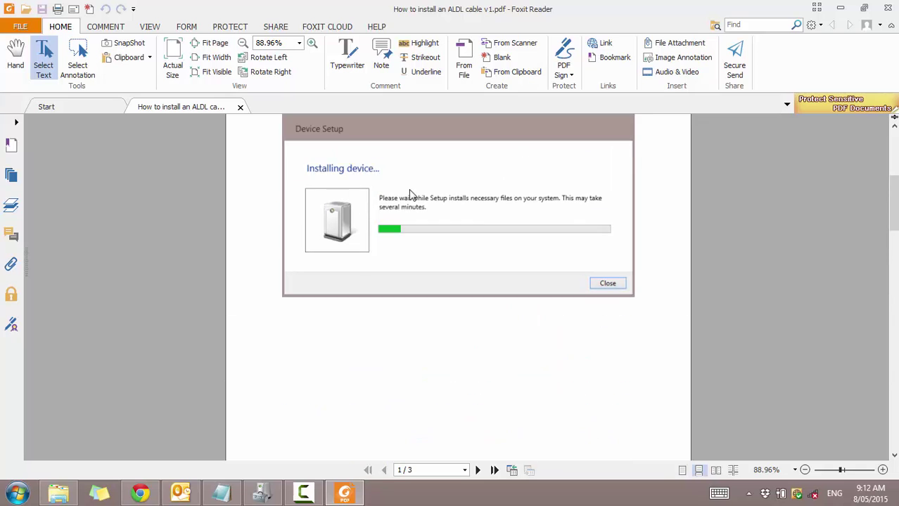
scroll(357, 232, down, 7)
scroll(330, 231, down, 1)
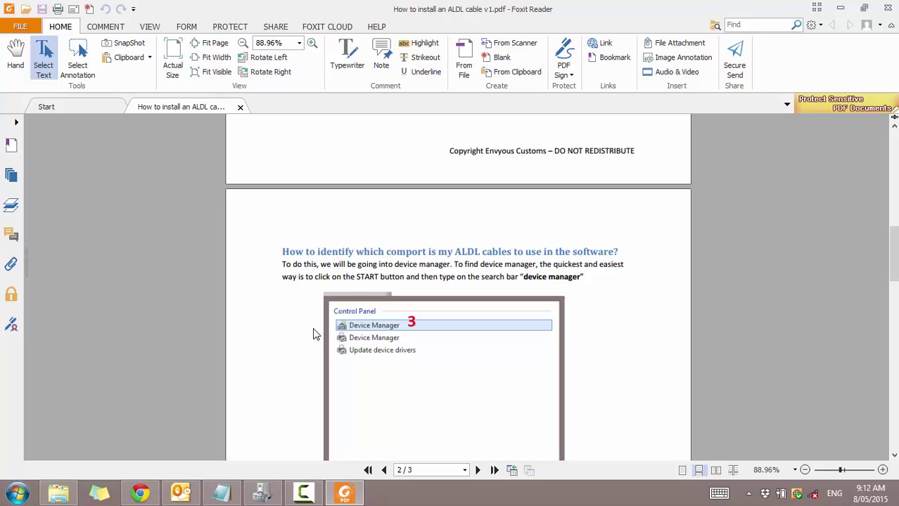
scroll(387, 293, up, 8)
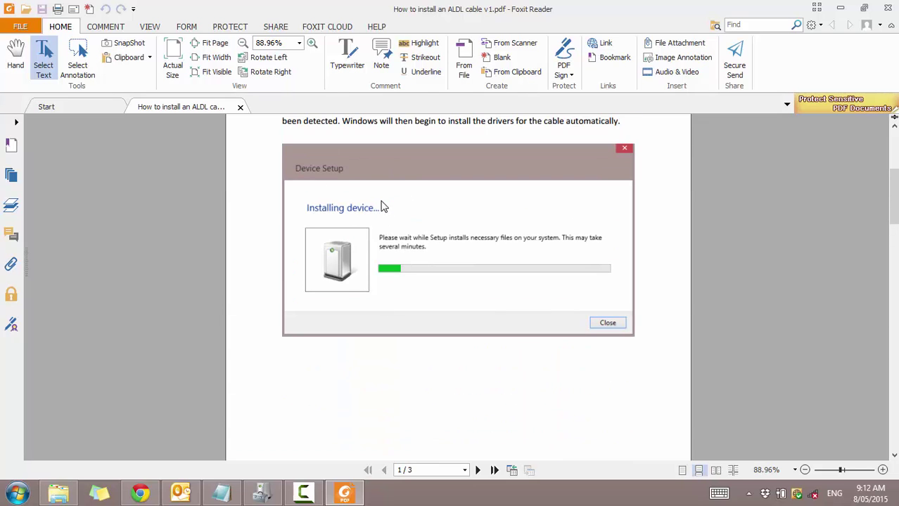
scroll(350, 279, down, 8)
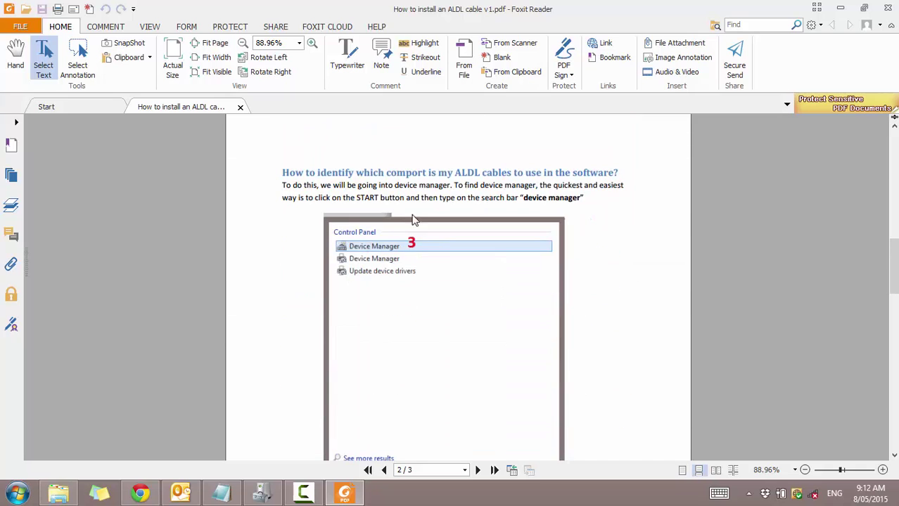
scroll(345, 218, down, 3)
scroll(345, 217, down, 10)
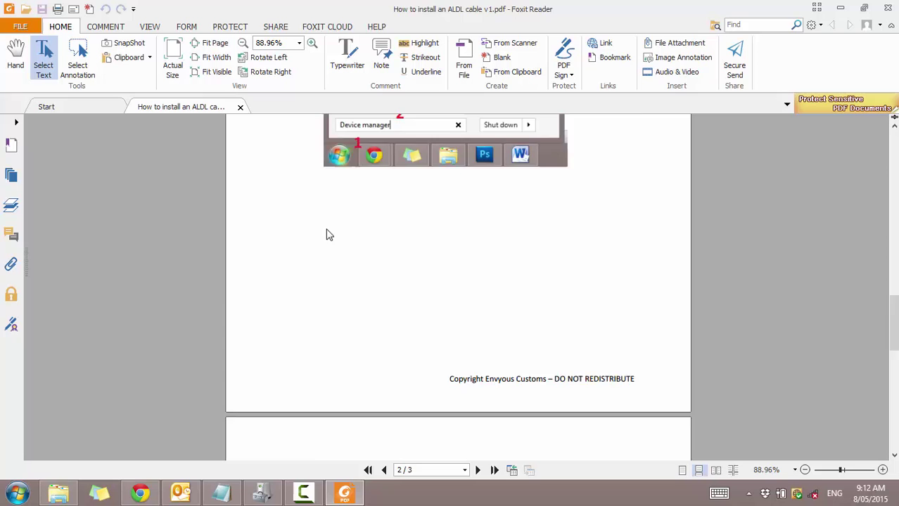
scroll(320, 275, down, 2)
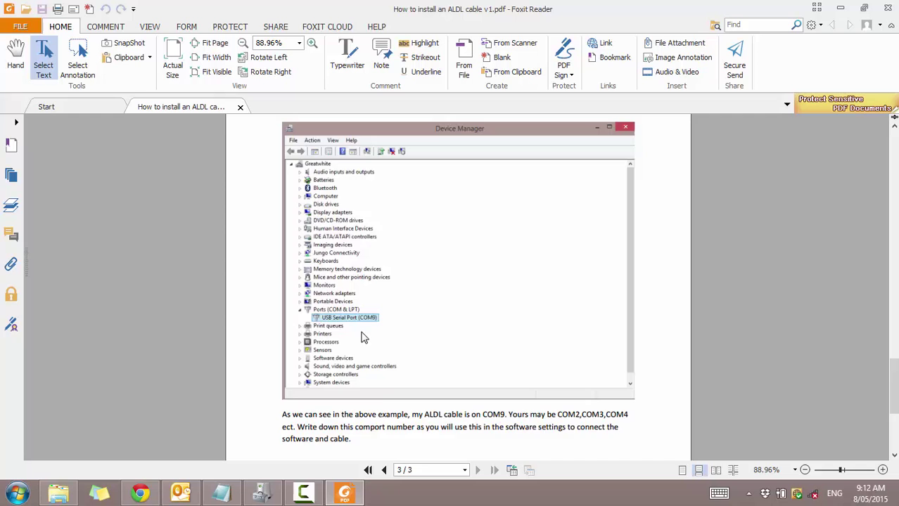
scroll(304, 281, down, 5)
scroll(304, 281, up, 6)
scroll(304, 281, up, 20)
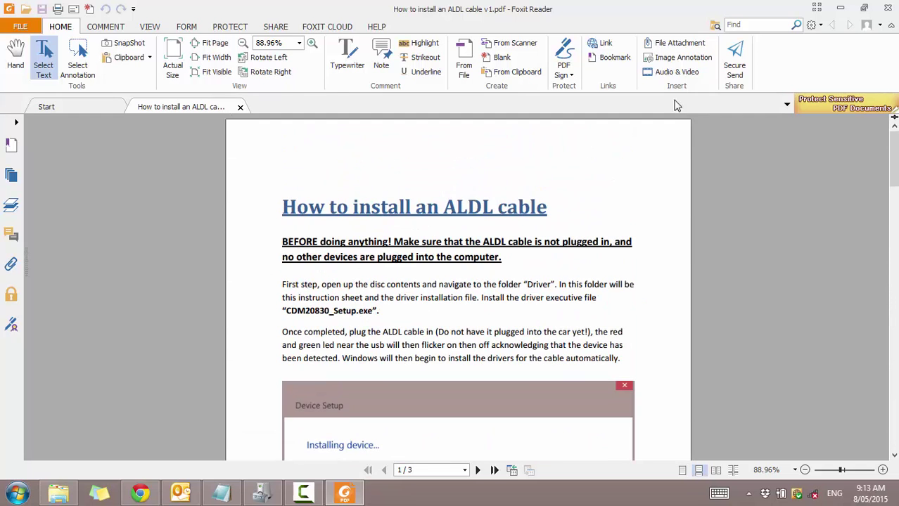
click(841, 8)
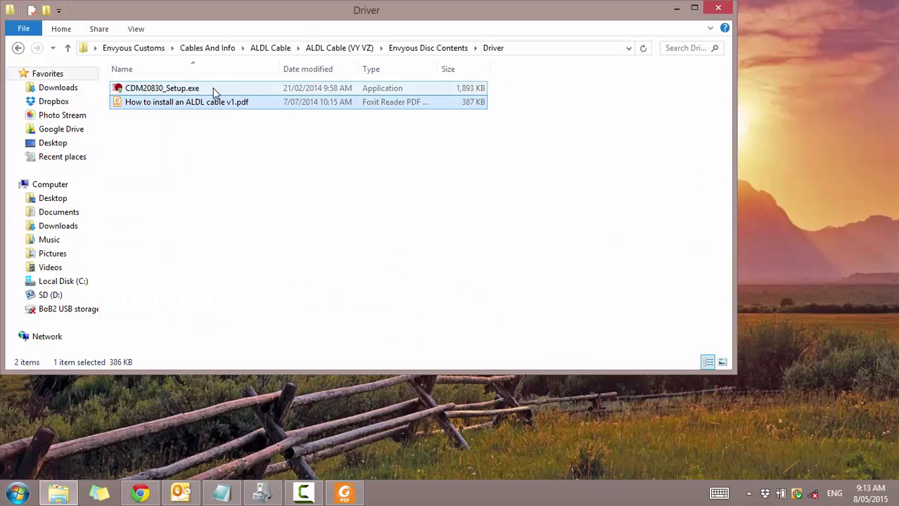
Run CDM20830_Setup.exe with permission to make changes, extract the FTDI package and complete the device driver installation.
click(171, 90)
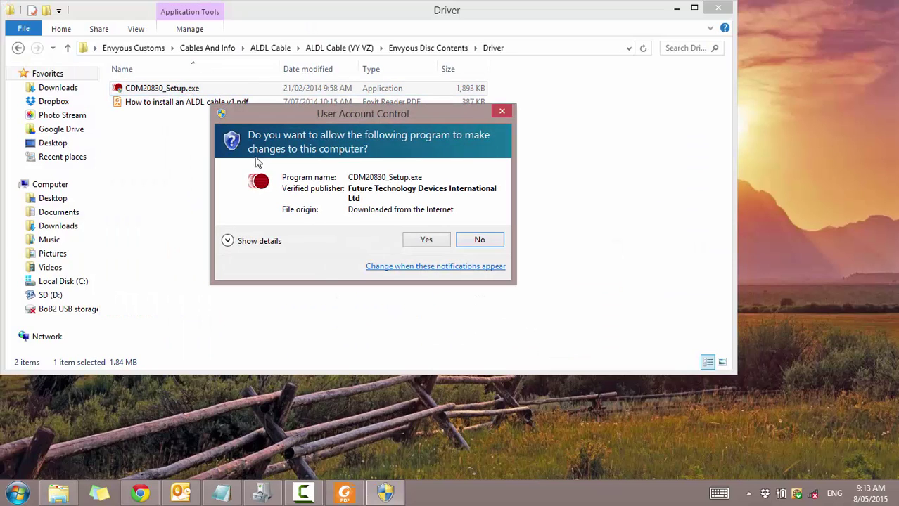
click(417, 243)
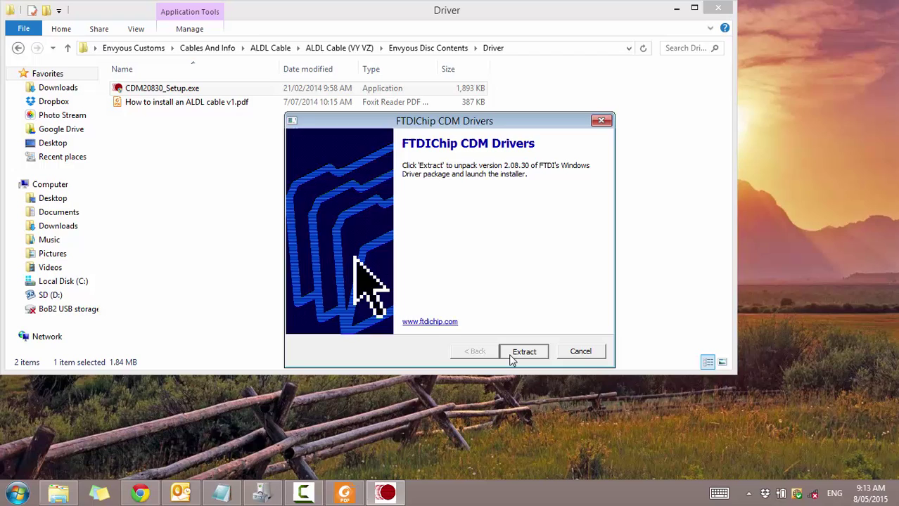
click(517, 352)
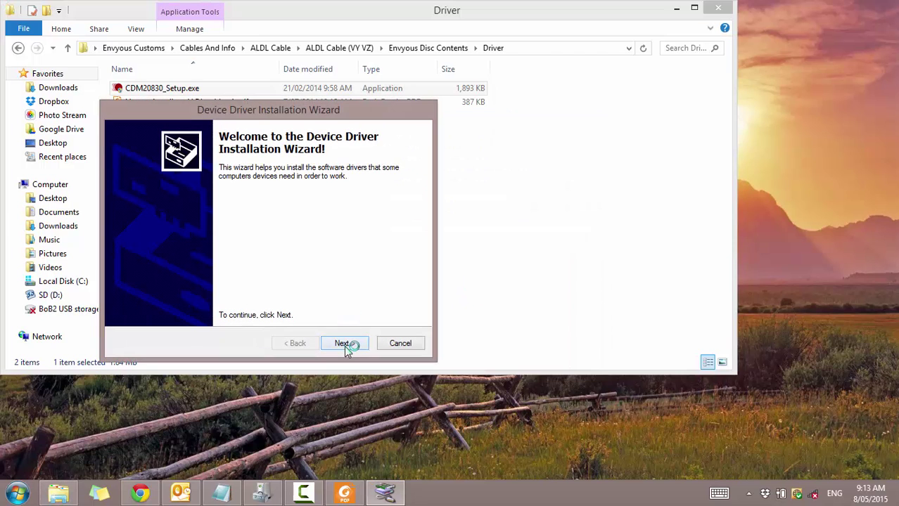
click(343, 344)
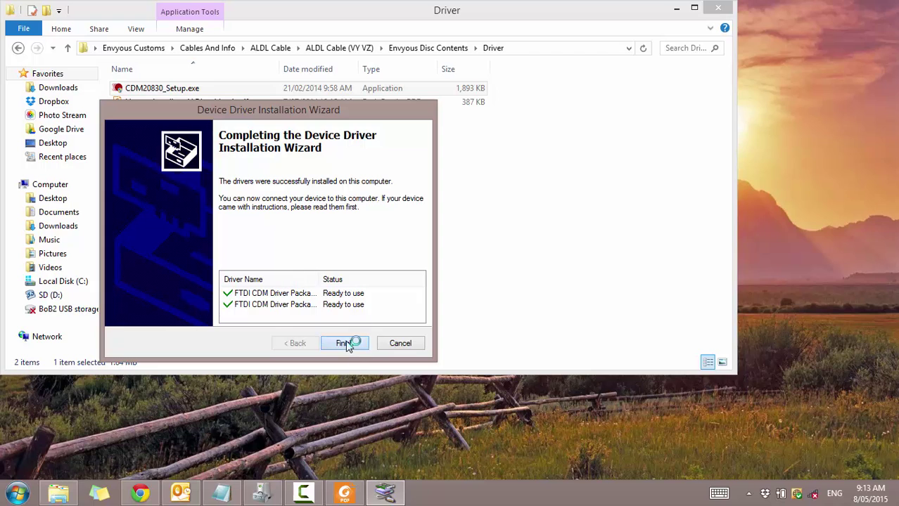
click(344, 342)
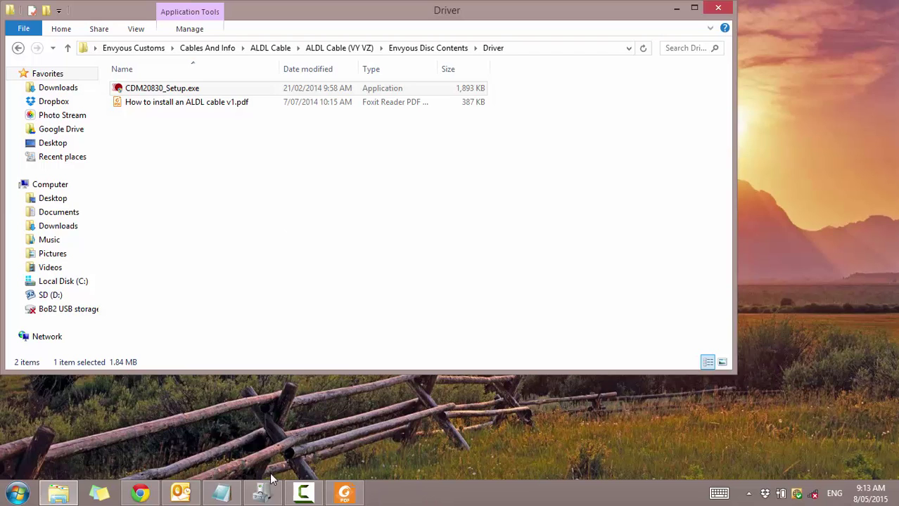
Switch to Device Manager and check the USB Serial Port's COM number under Ports (COM & LPT), and minimize it.
click(266, 498)
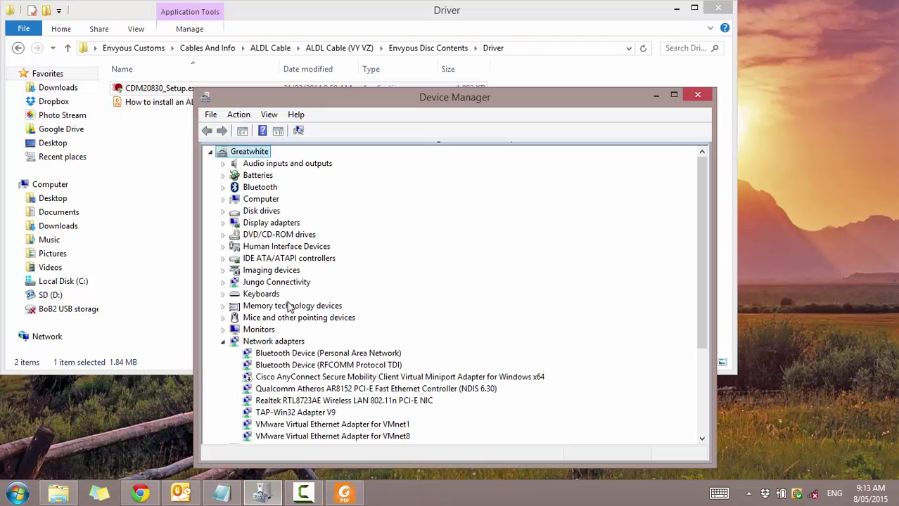
scroll(230, 332, down, 1)
click(232, 330)
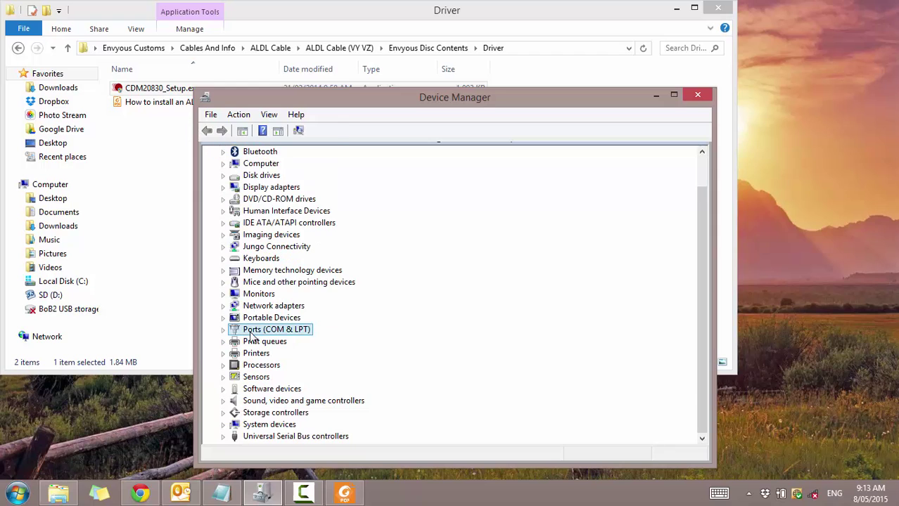
click(223, 330)
click(277, 343)
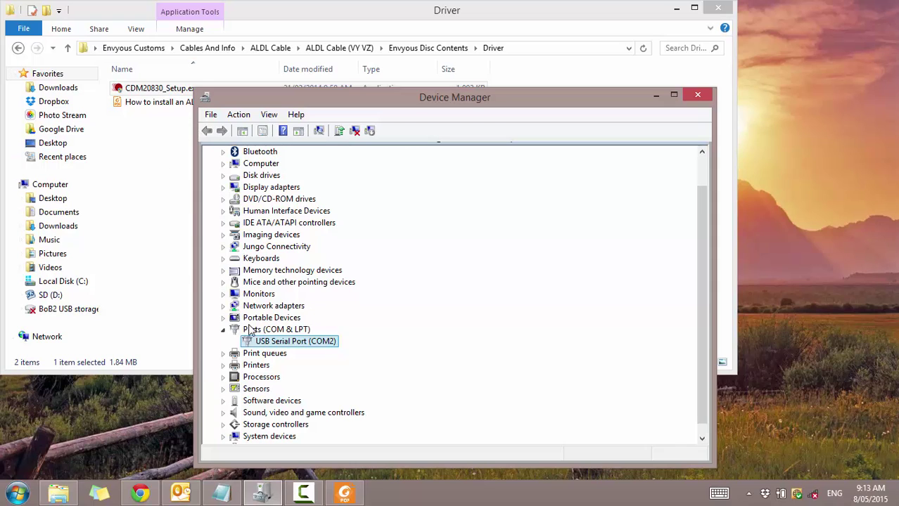
click(657, 96)
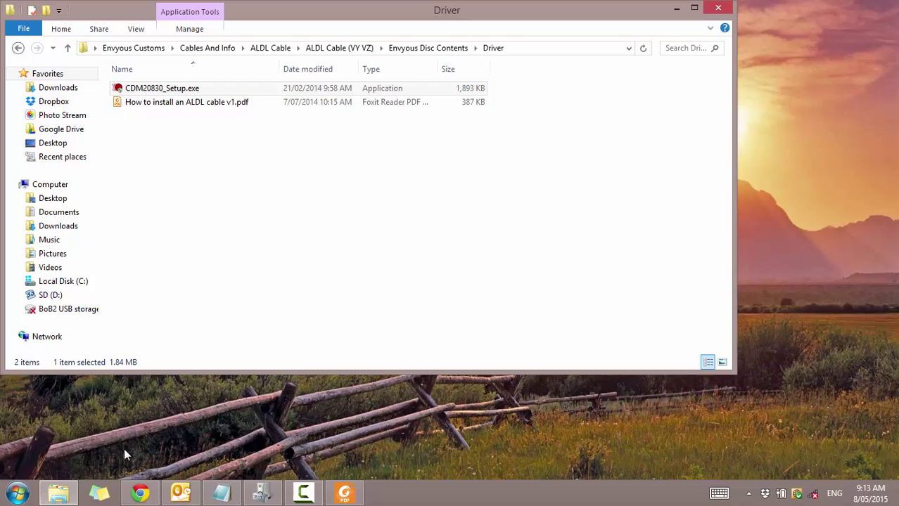
Open the EFILive V4 folder inside the disc's Software folder and locate the installer and starter guide.
click(415, 49)
double_click(146, 103)
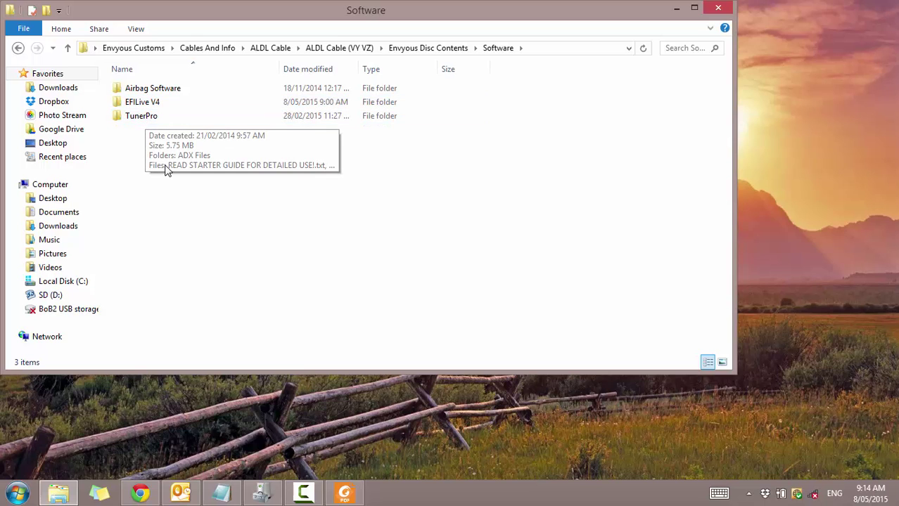
double_click(181, 110)
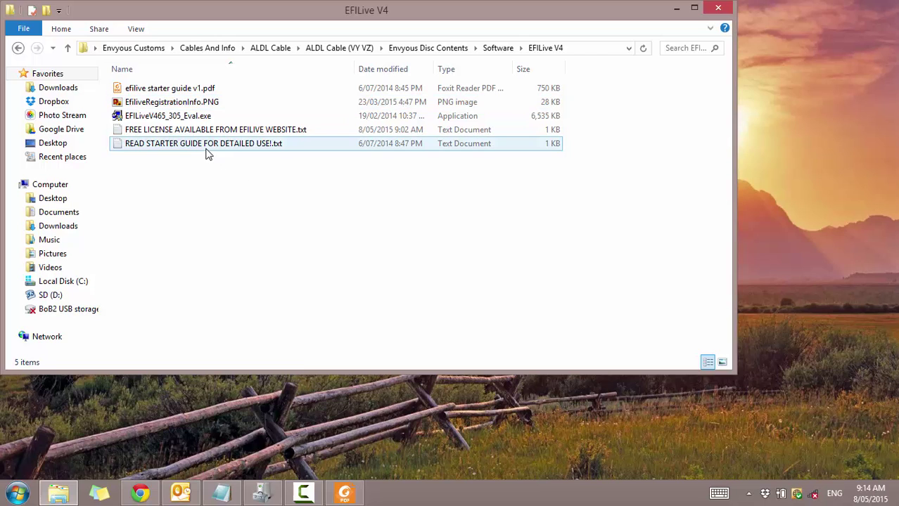
click(180, 117)
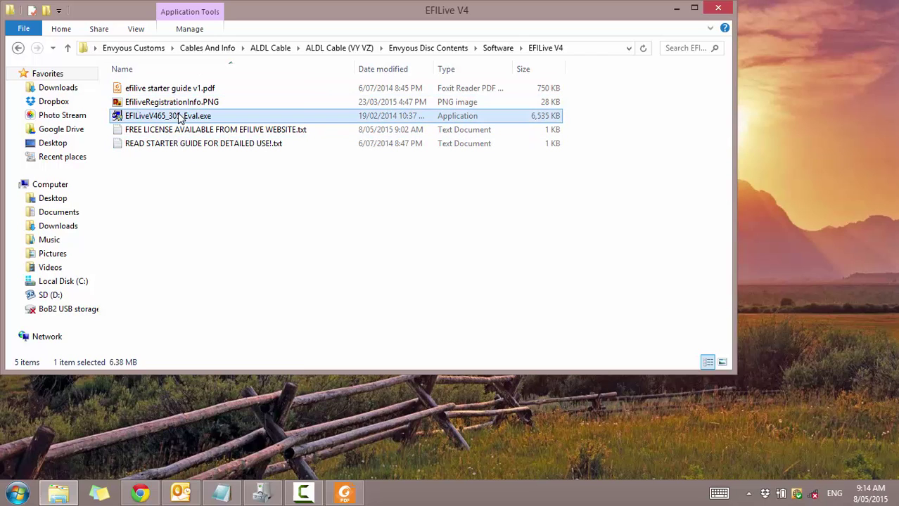
click(168, 90)
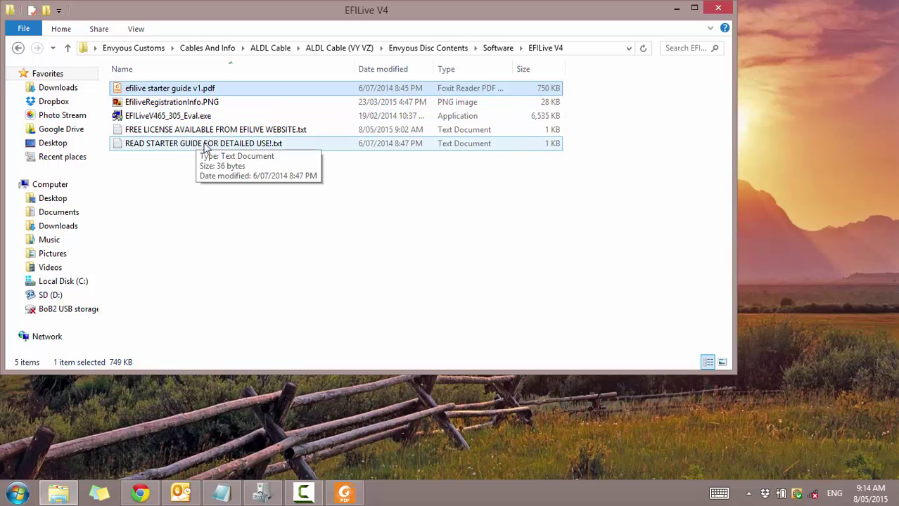
Review the free EFILive license text file and the EfiliveRegistrationInfo.PNG image showing where the license details go.
double_click(180, 135)
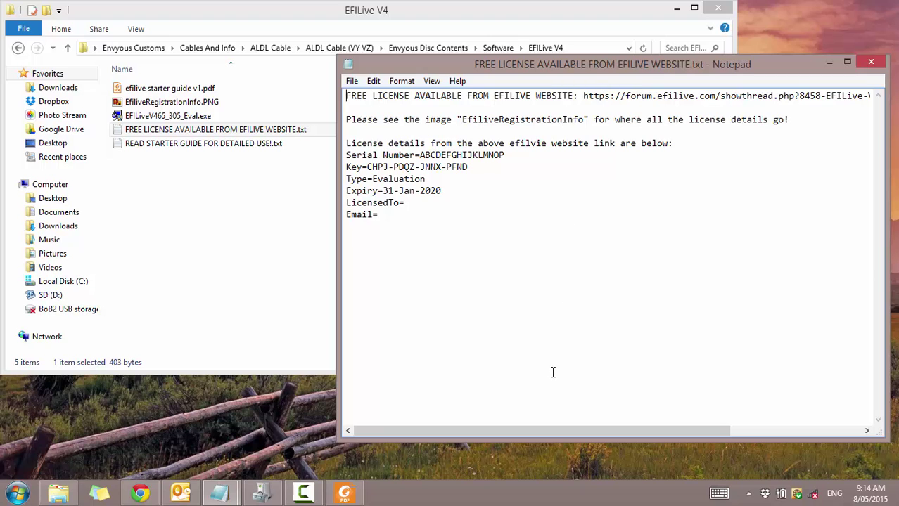
drag(542, 430, 541, 393)
double_click(152, 102)
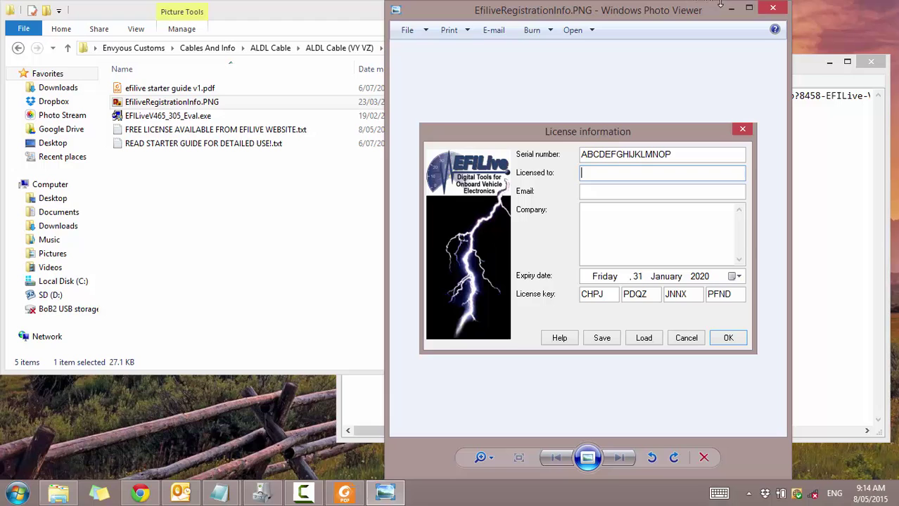
click(770, 9)
click(799, 156)
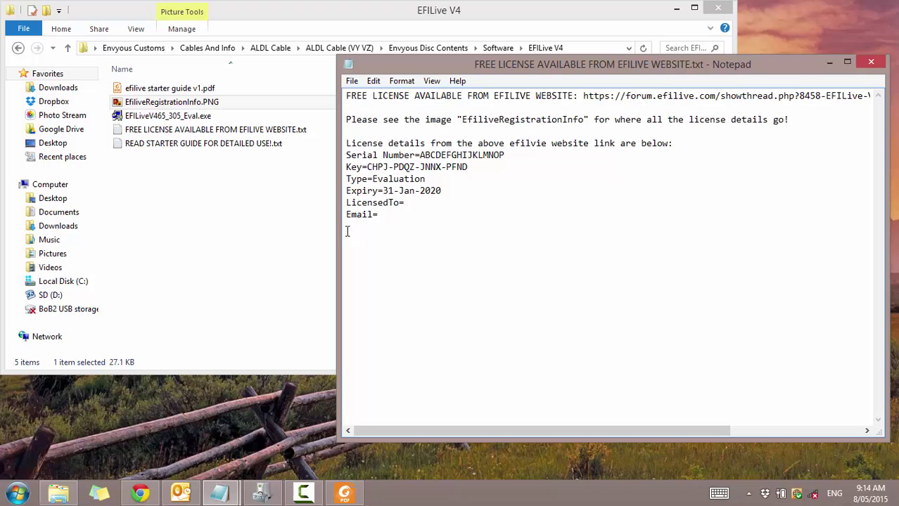
Run EFILiveV465_305_Eval.exe, accept the license agreement, keep the default destination folder and start the Typical installation.
click(167, 120)
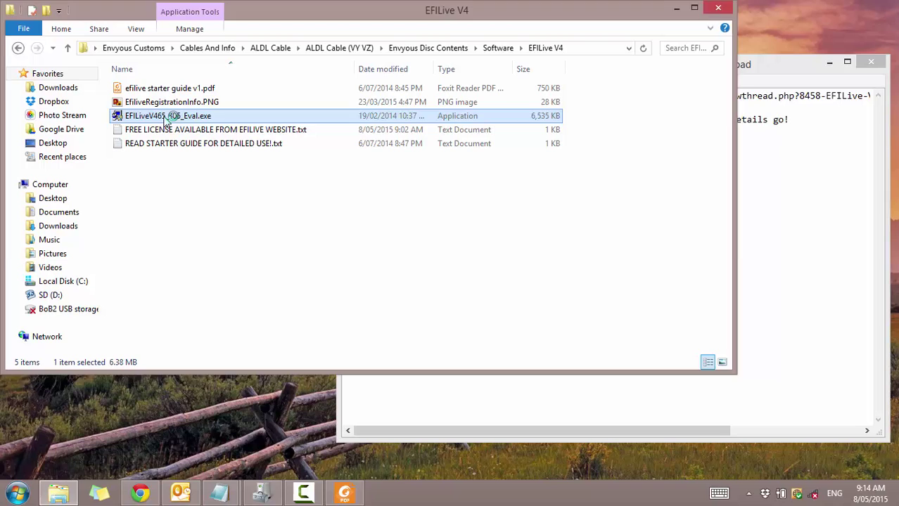
double_click(167, 118)
click(416, 237)
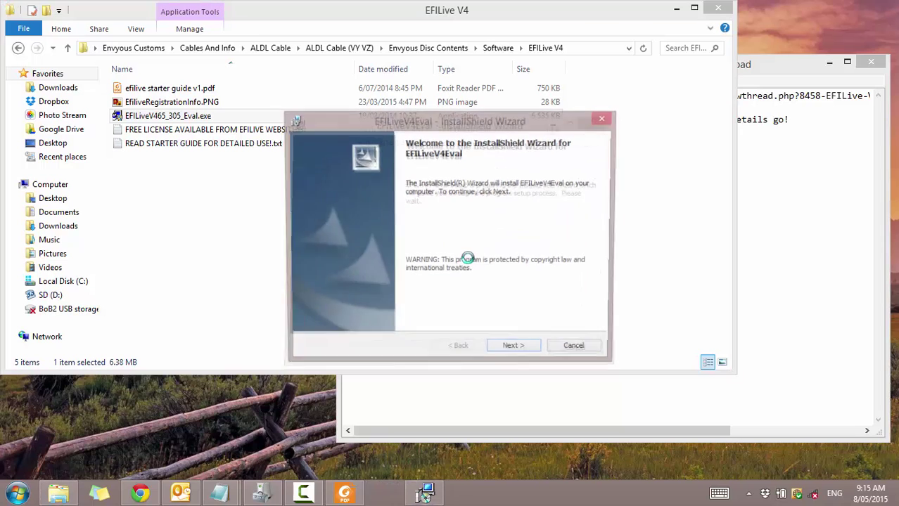
click(513, 346)
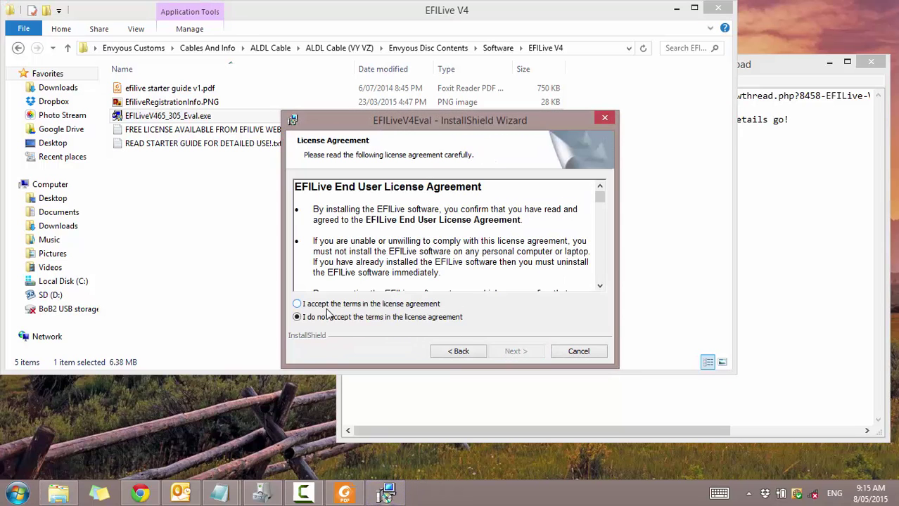
click(328, 305)
click(514, 351)
click(513, 351)
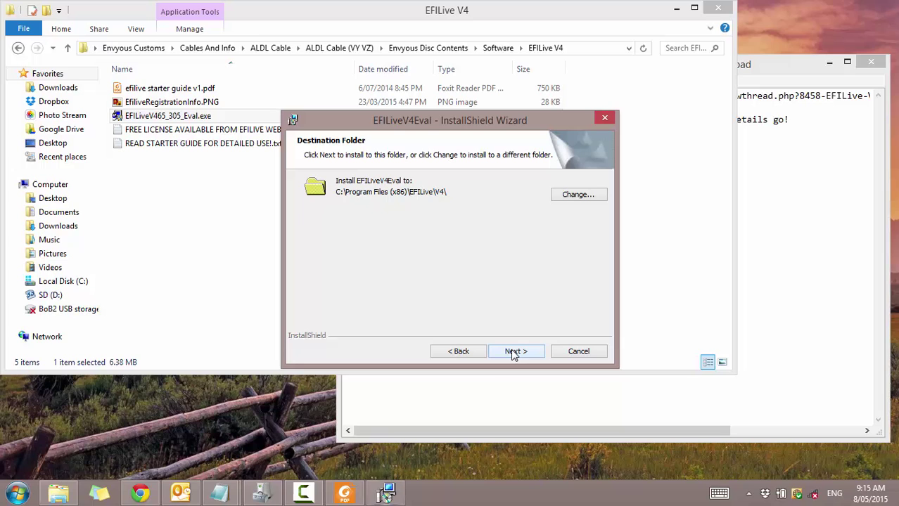
click(512, 351)
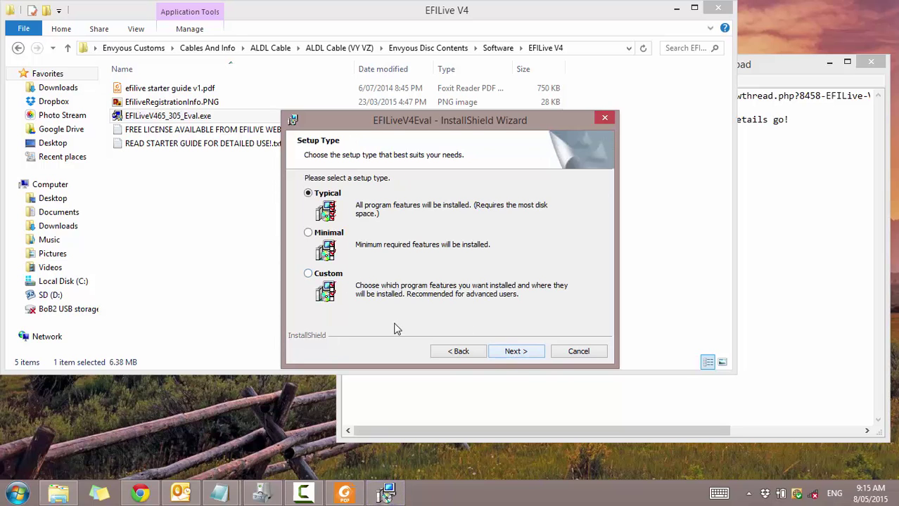
click(513, 355)
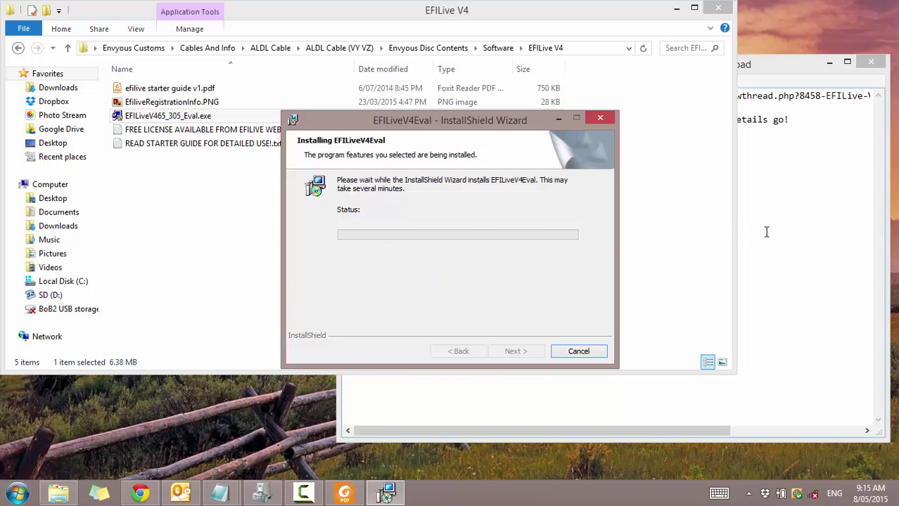
Dock the free license text file beside the installer and finish the EFILiveV4Eval installation.
click(799, 213)
key(super+Right)
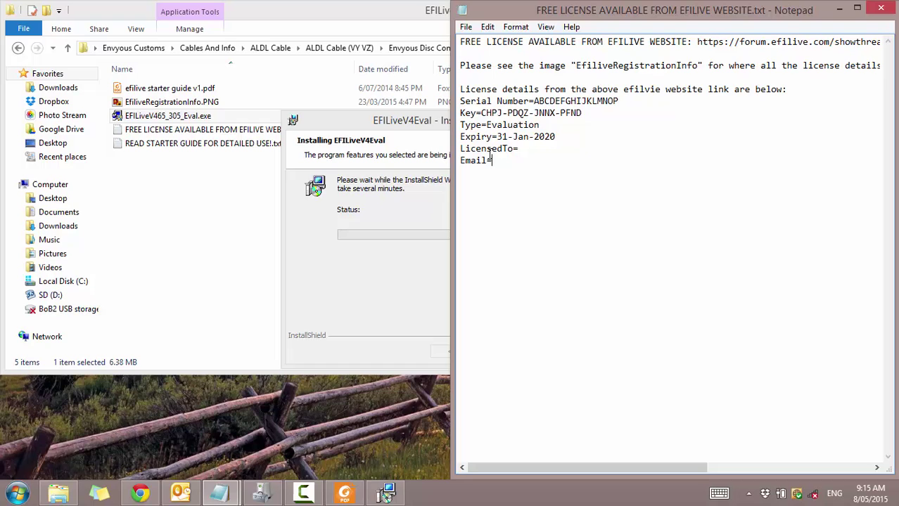
click(381, 133)
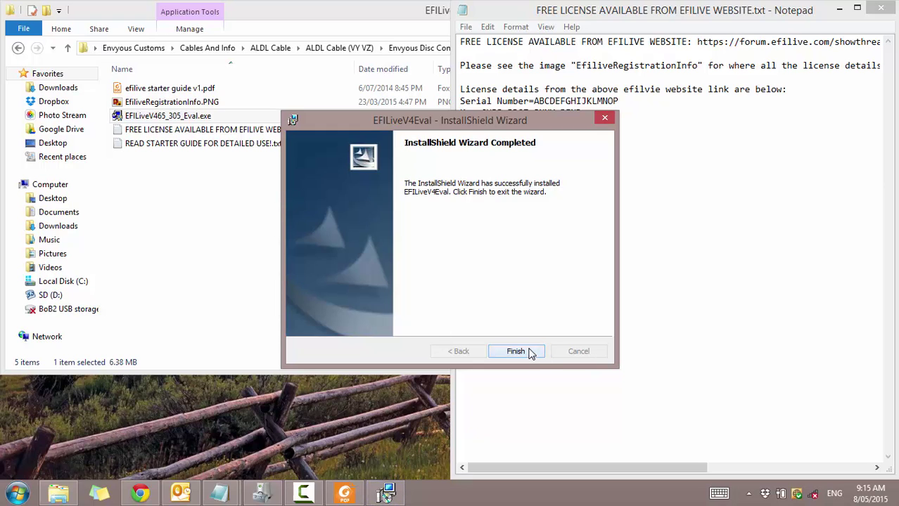
click(531, 353)
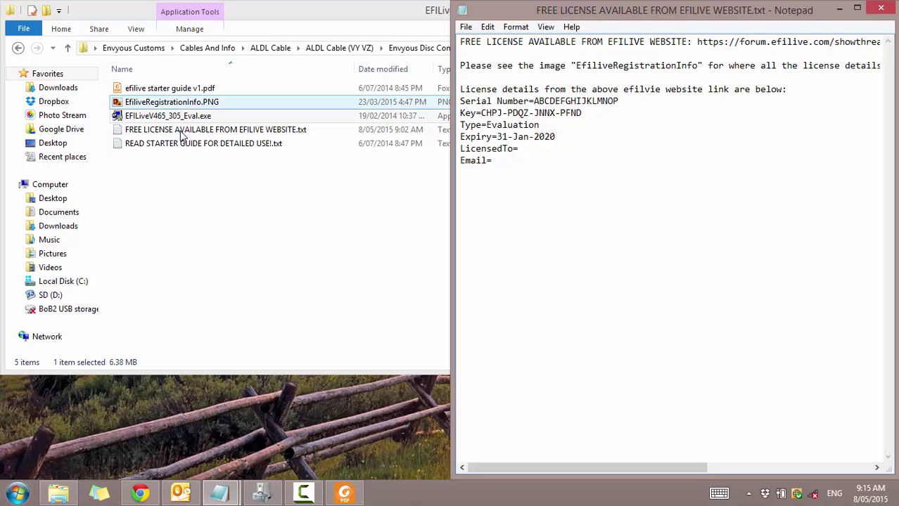
Return to the disc's Software folder and open the TunerPro folder.
double_click(355, 5)
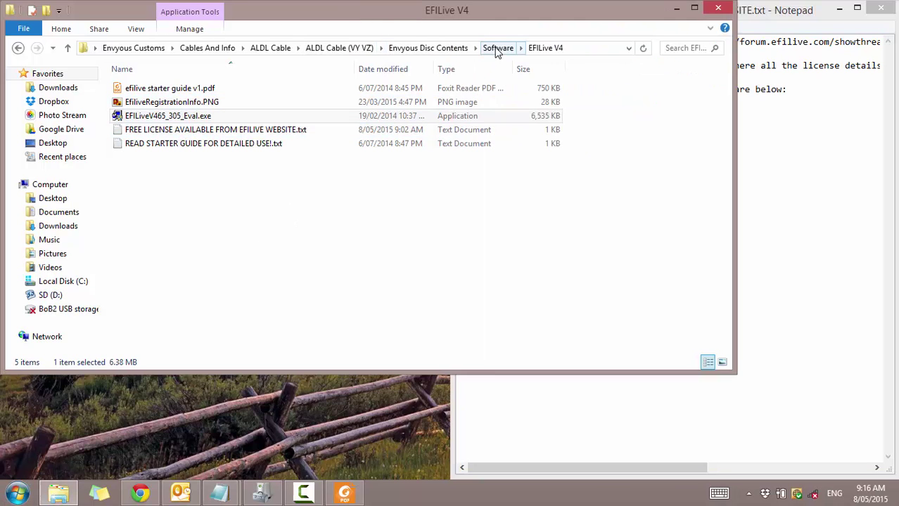
click(497, 48)
click(180, 120)
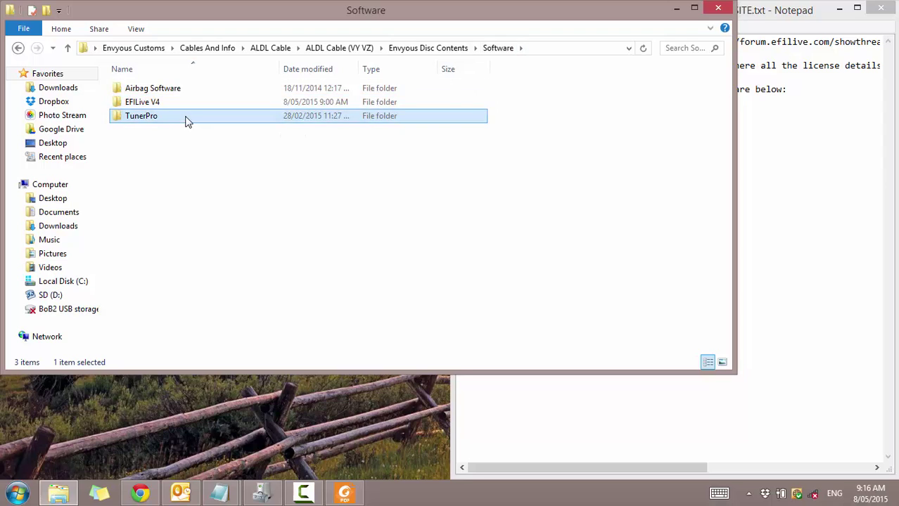
double_click(187, 120)
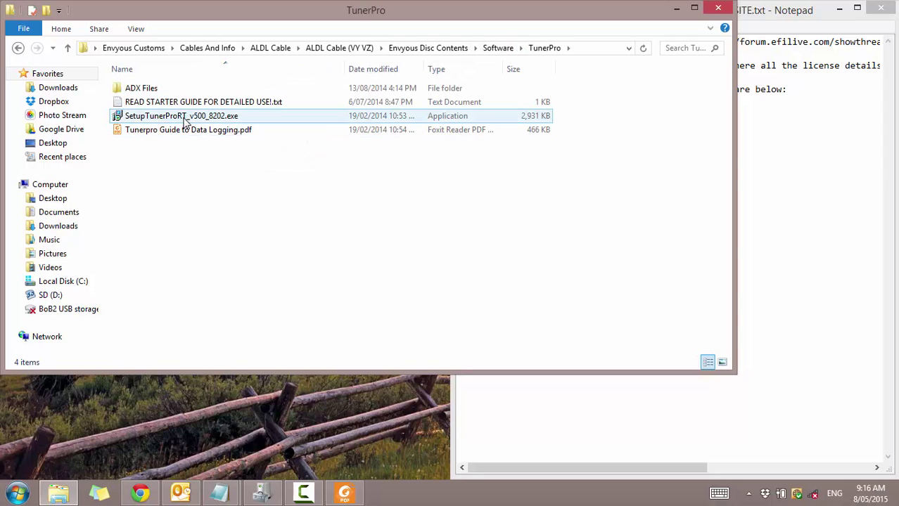
Run SetupTunerProRT_v500_8202.exe despite the unverified publisher and allow it to make changes to the computer.
click(186, 120)
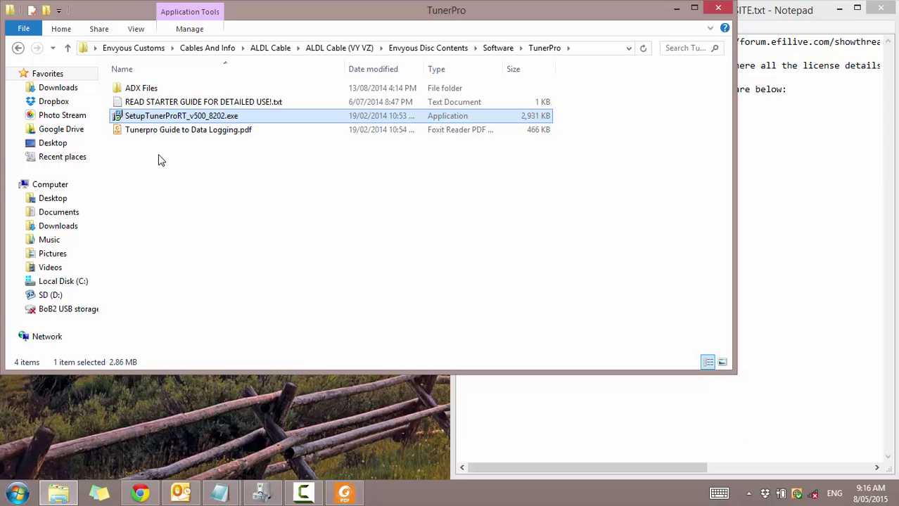
double_click(184, 120)
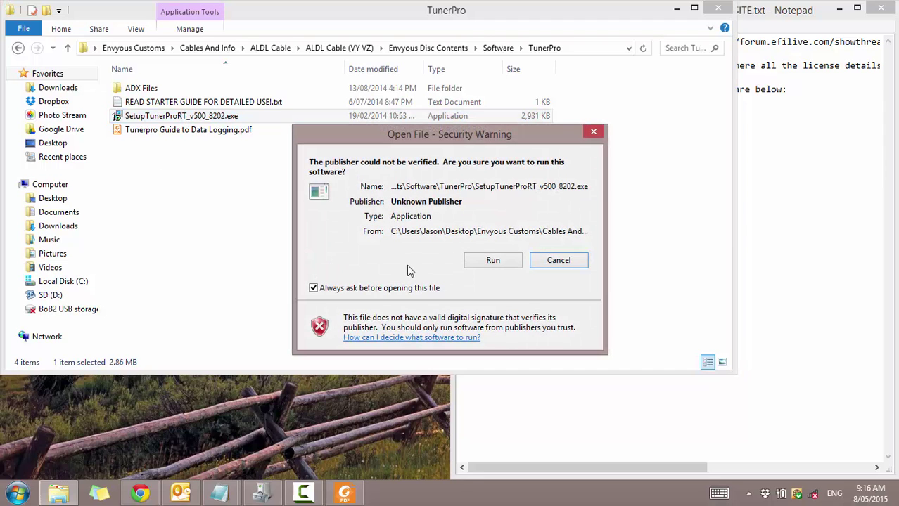
click(481, 261)
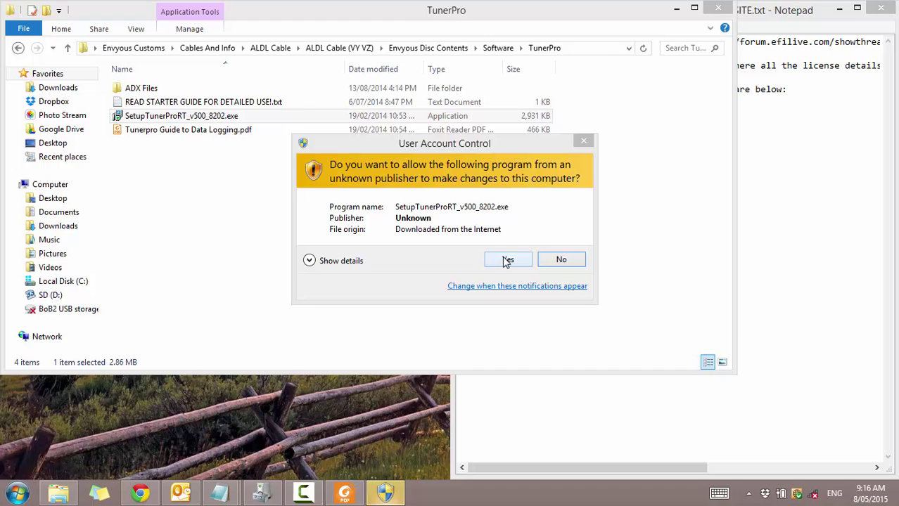
click(505, 260)
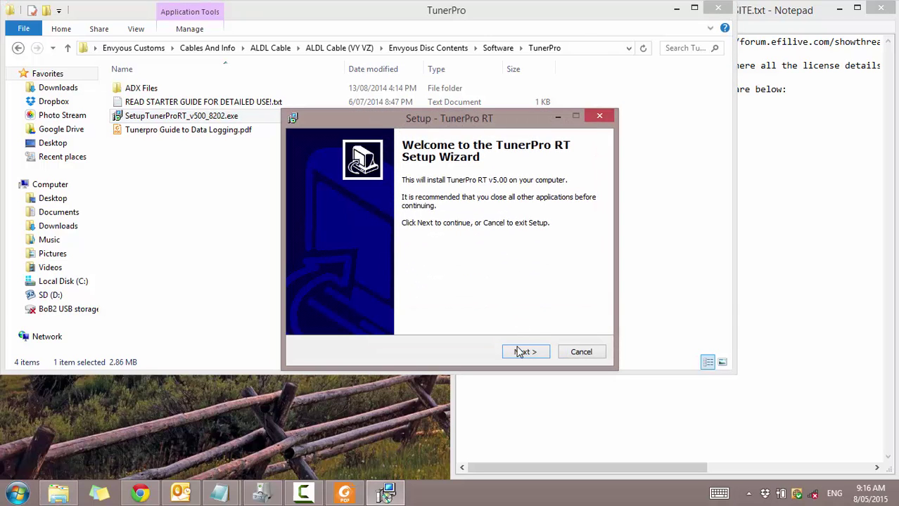
Install TunerPro RT with the agreement accepted, default folders, program group and desktop icon, and finish the setup.
click(521, 352)
click(386, 312)
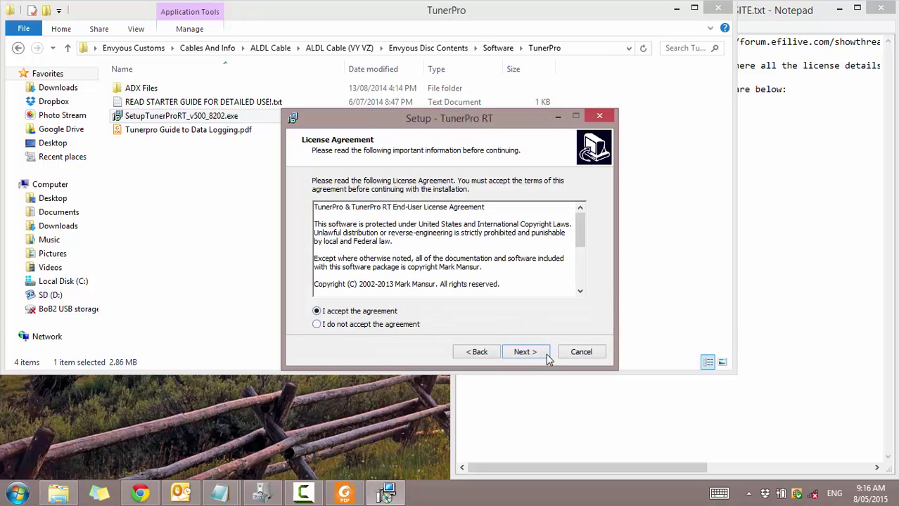
click(526, 351)
click(524, 352)
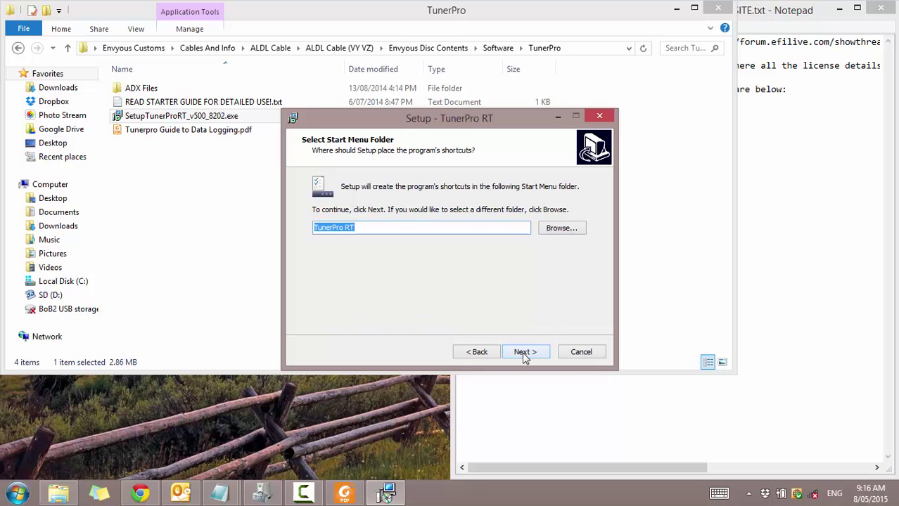
click(524, 354)
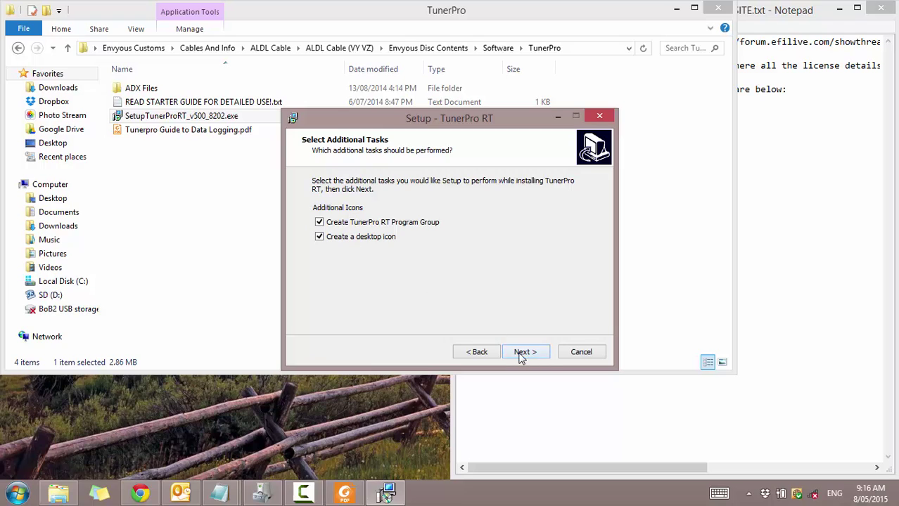
click(521, 353)
click(524, 353)
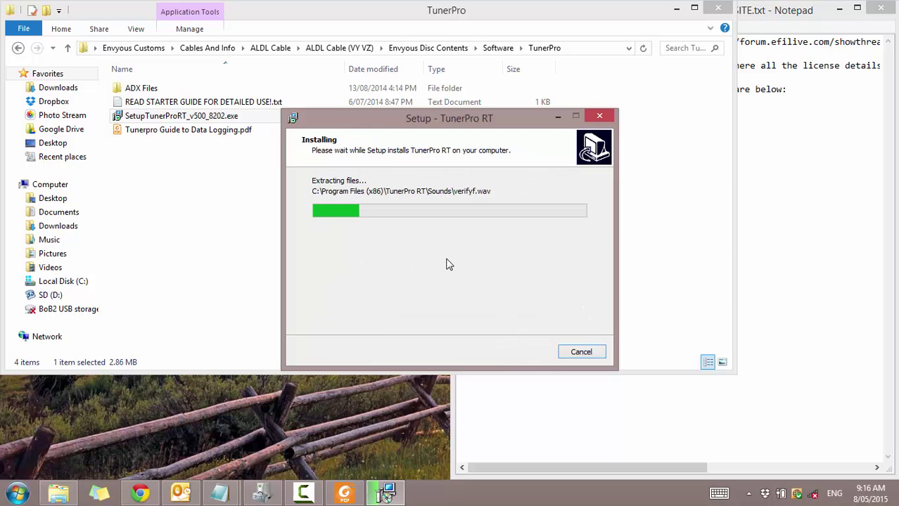
click(525, 353)
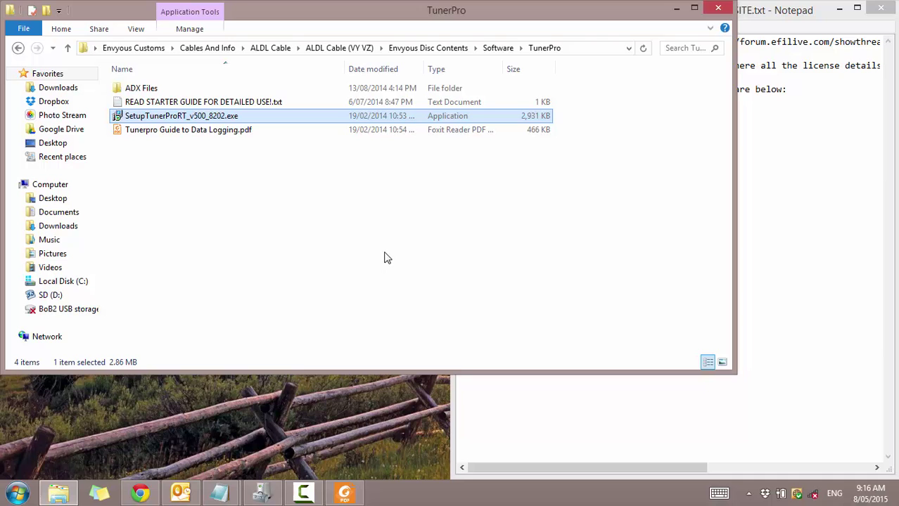
drag(443, 11, 499, 16)
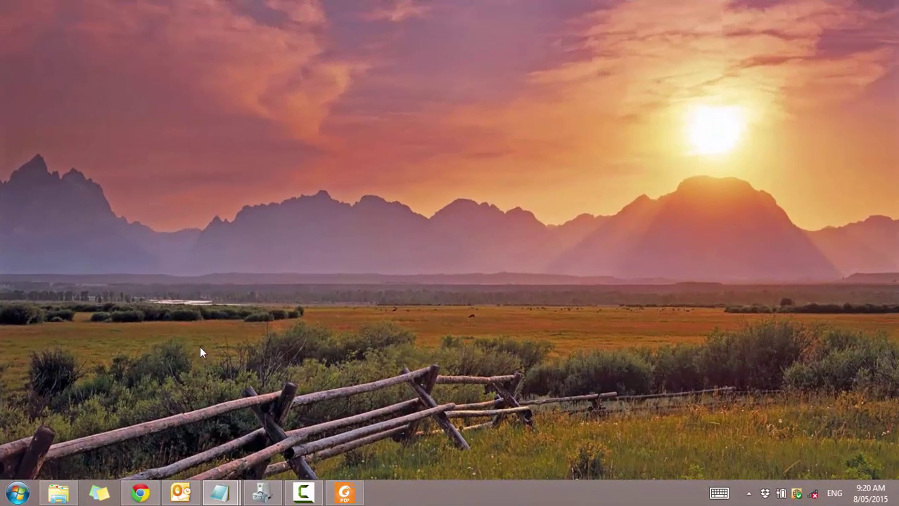
Launch EFILive V4 Eval, check the registration details against the free license and install the evaluation license.
click(15, 496)
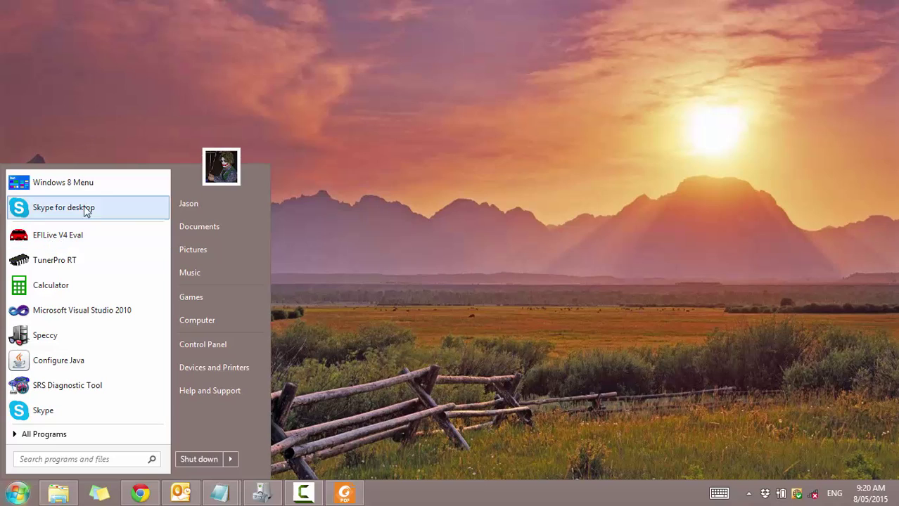
click(63, 241)
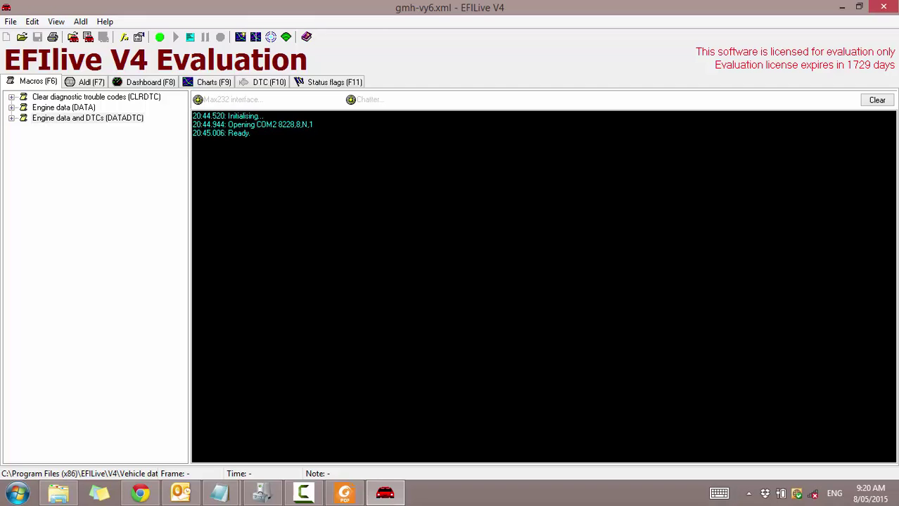
click(31, 22)
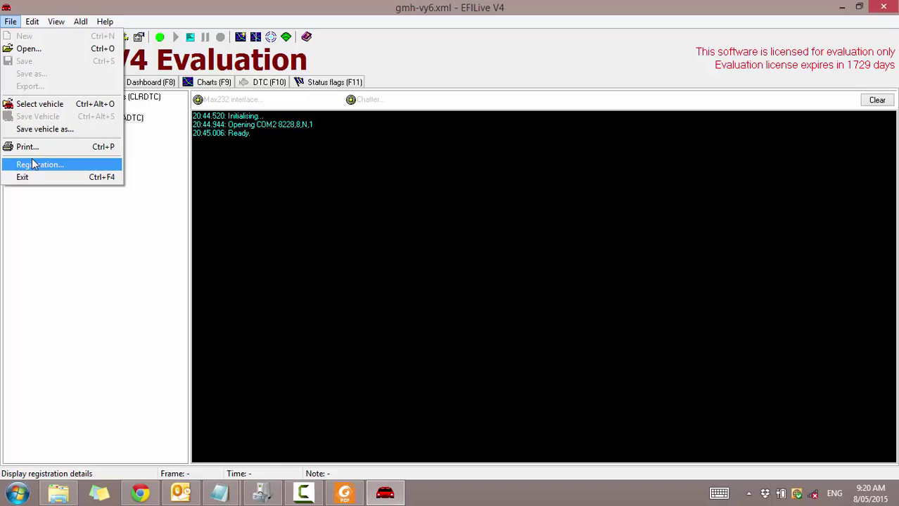
click(39, 164)
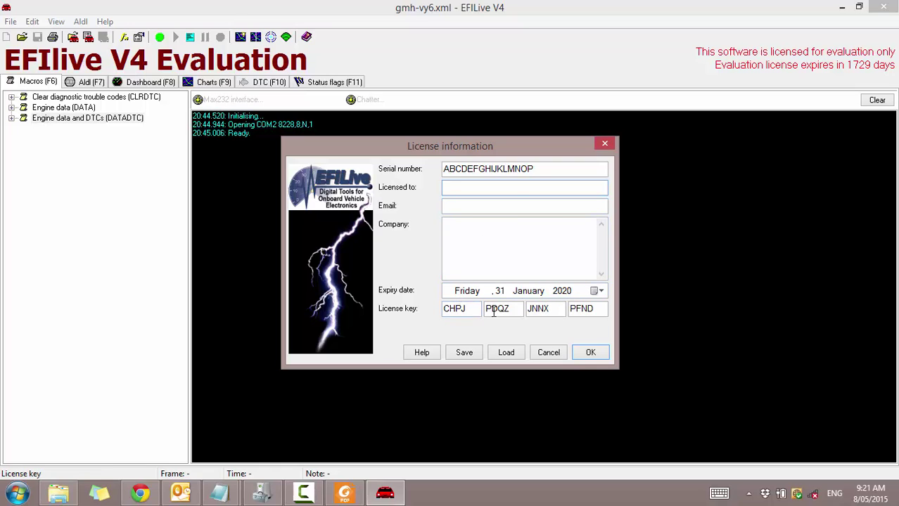
click(588, 354)
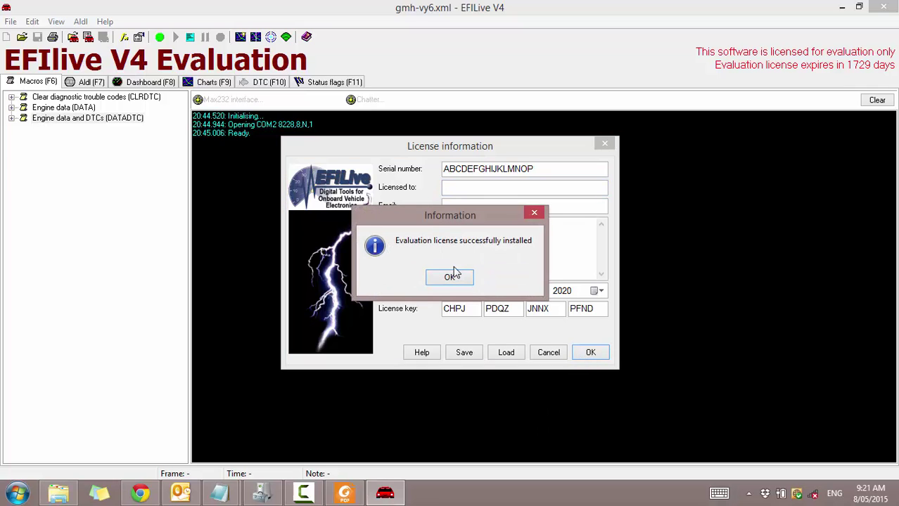
drag(435, 218, 709, 190)
click(725, 253)
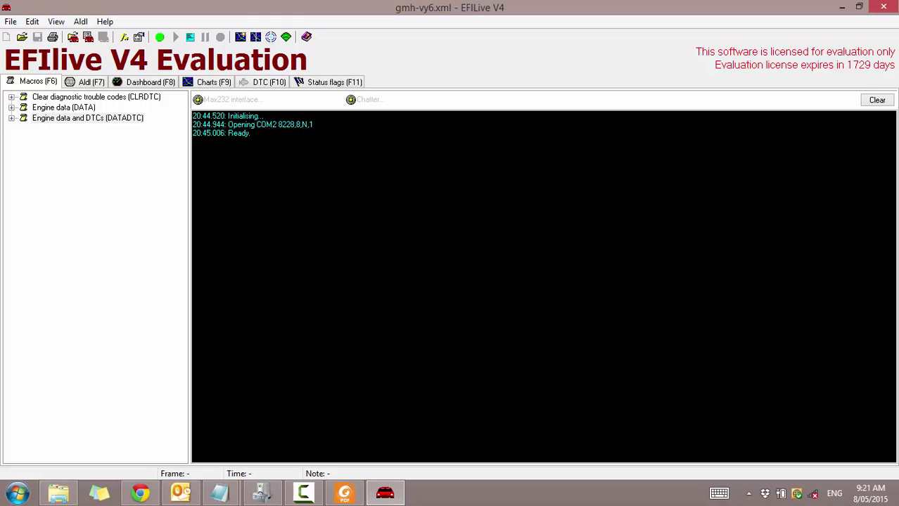
Check which COM port EFILive opens in its startup log, and close the program.
drag(256, 124, 276, 124)
click(883, 6)
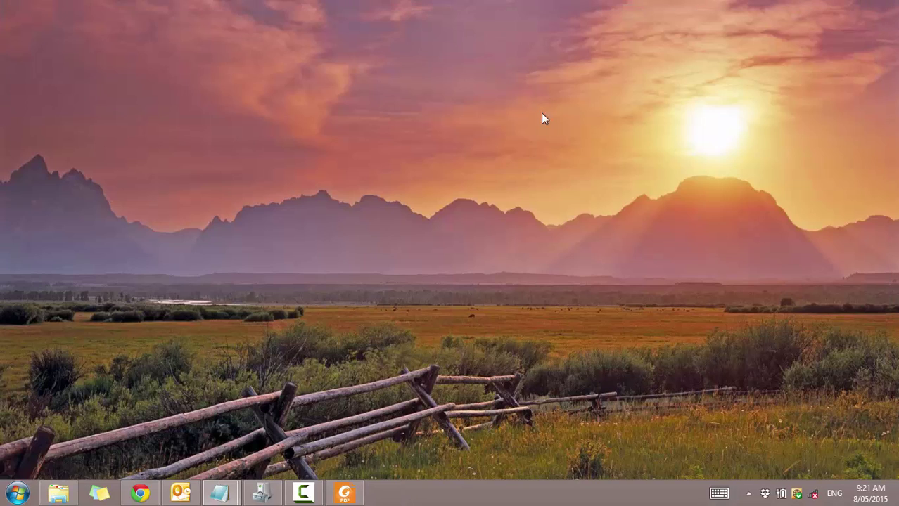
Launch TunerPro RT, dismiss the Bin file error and unregistered-copy notice, and move its window toward the desktop's centre.
click(16, 492)
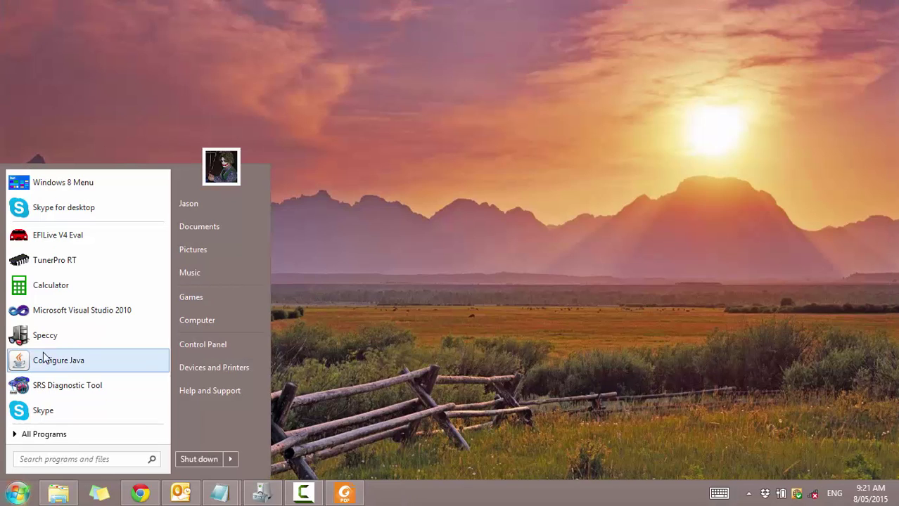
click(53, 260)
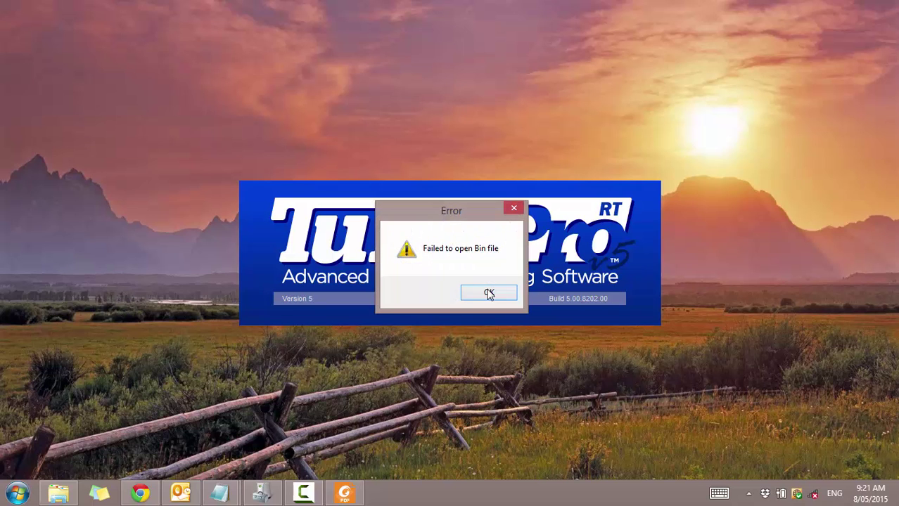
click(488, 294)
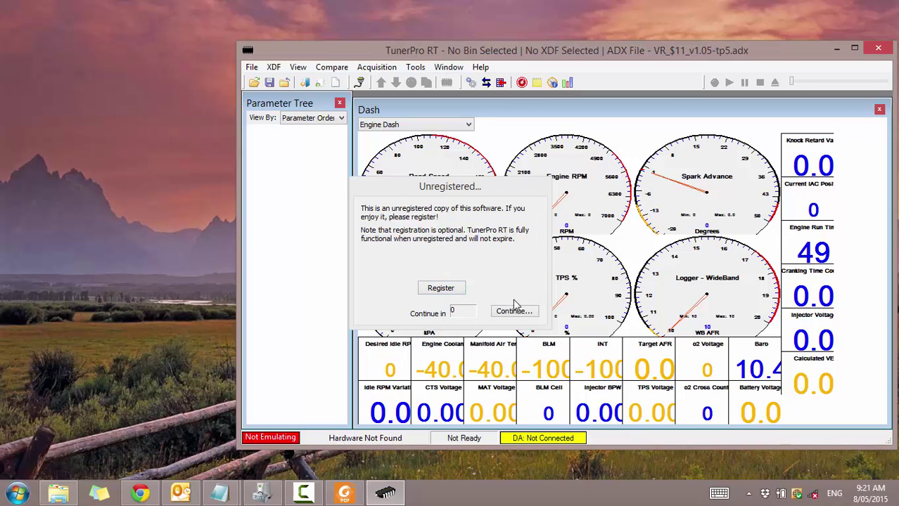
click(514, 311)
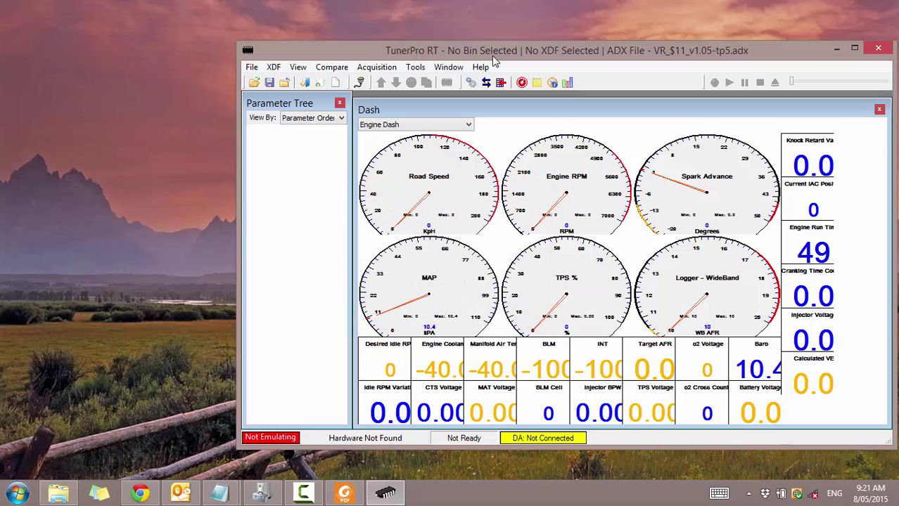
drag(485, 56, 352, 37)
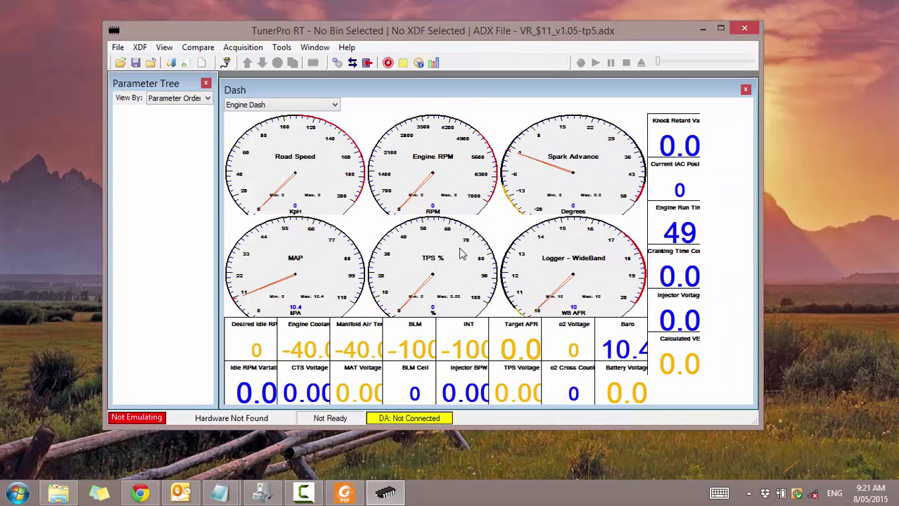